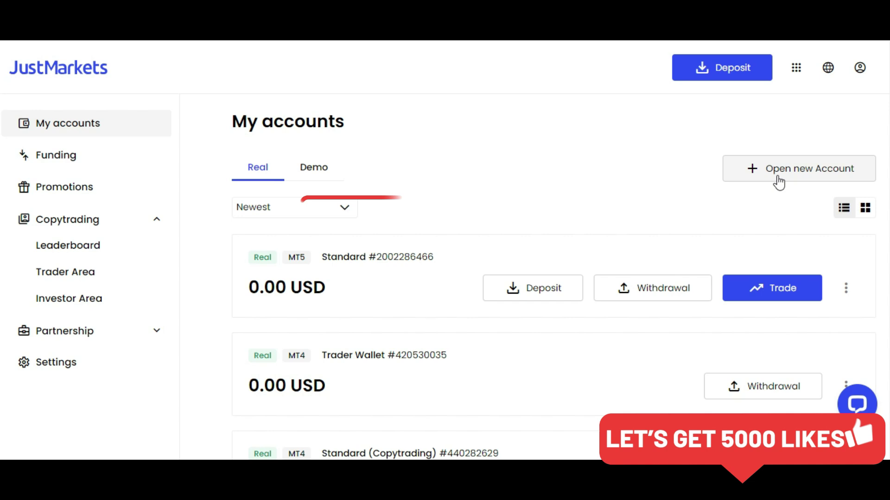
- Switch My accounts to the Demo tab to list the MT5 Standard demo account
{"action": "left_click", "coordinate": [309, 169]}
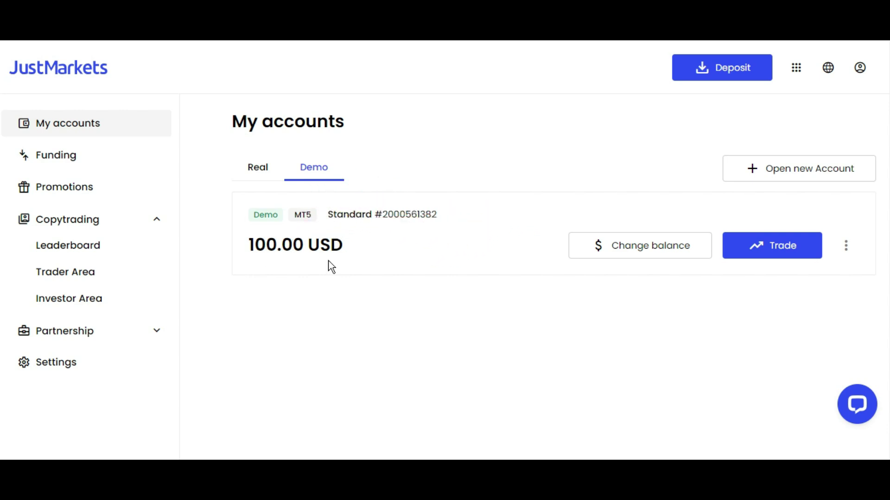
- Submit a new demo account balance of 300 USD through Change balance
{"action": "left_click", "coordinate": [623, 258]}
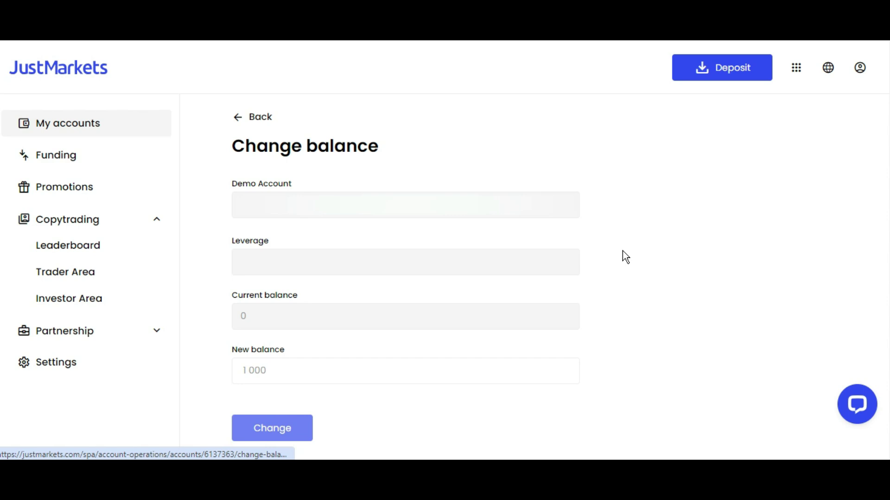
{"action": "left_click", "coordinate": [281, 427]}
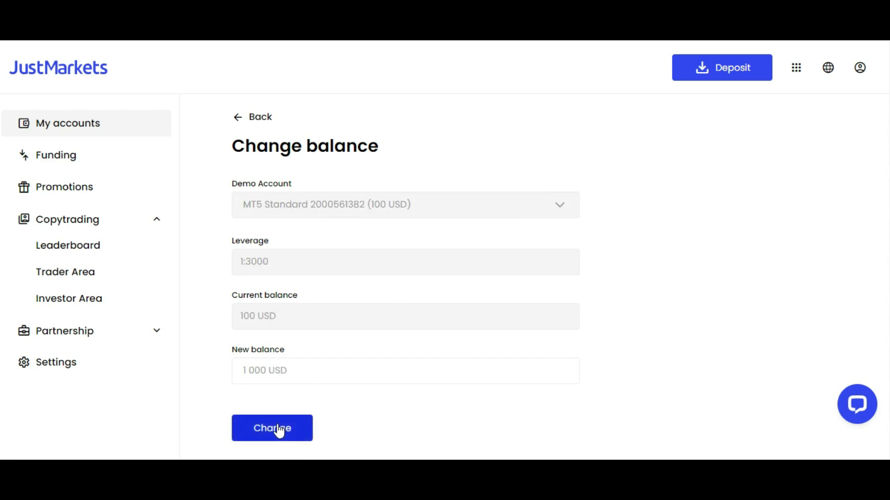
{"action": "left_click", "coordinate": [262, 365]}
{"action": "type", "text": "300"}
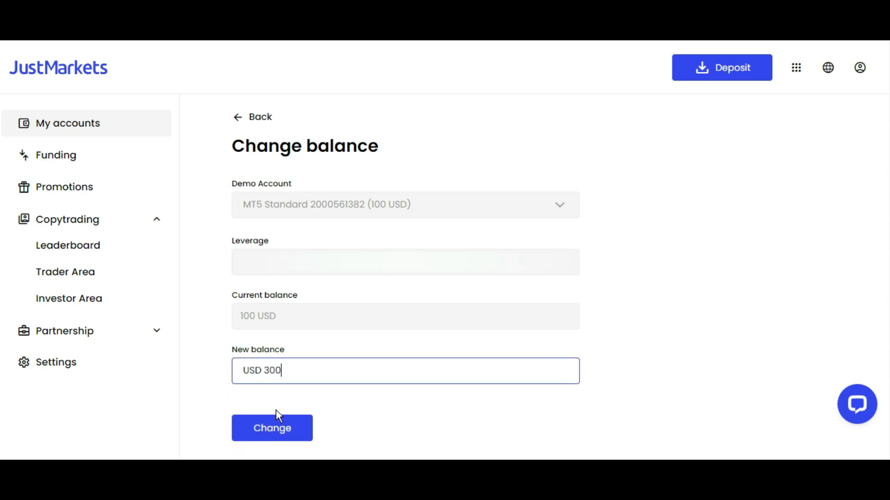
{"action": "left_click", "coordinate": [274, 429]}
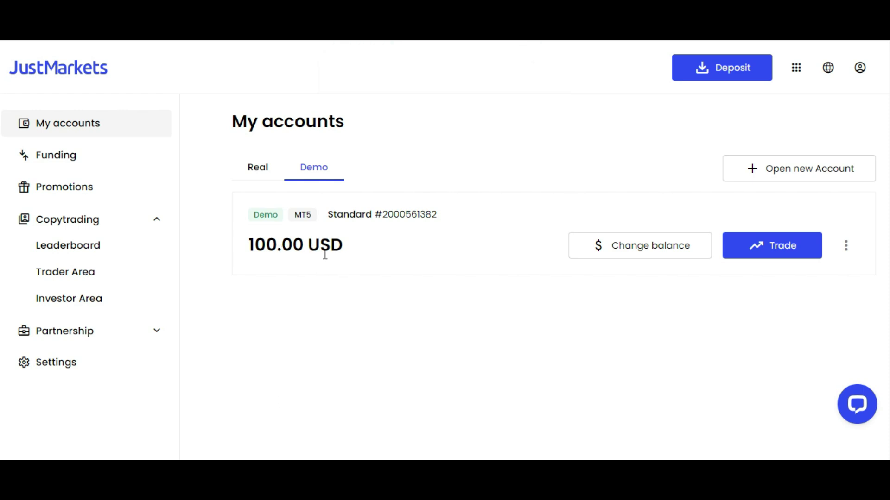
- Change the demo account balance again, this time to 350 USD
{"action": "left_click", "coordinate": [647, 250]}
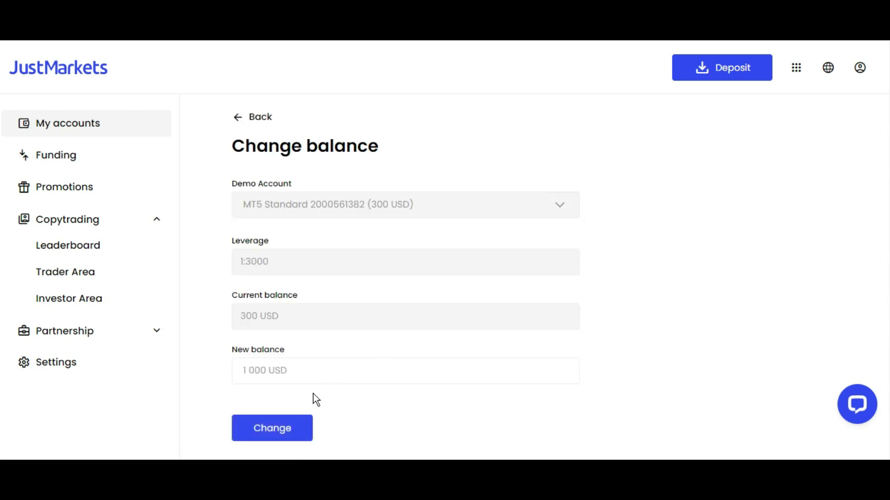
{"action": "left_click", "coordinate": [281, 431]}
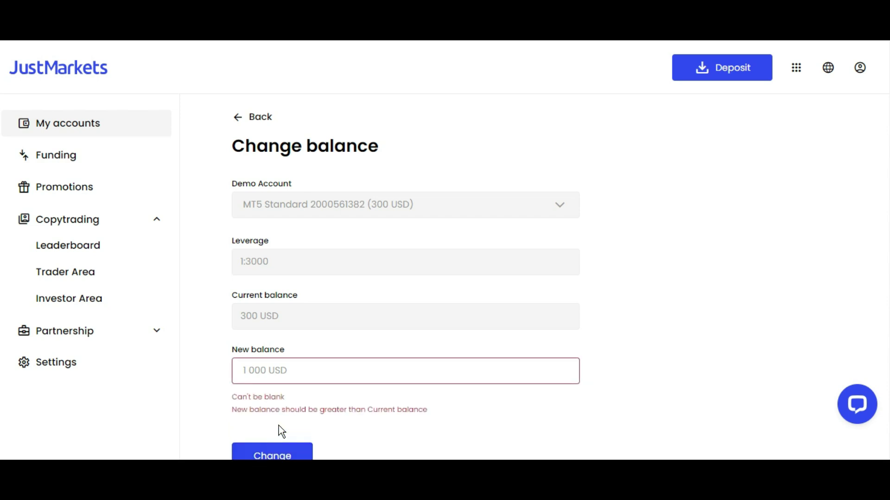
{"action": "left_click", "coordinate": [273, 367]}
{"action": "type", "text": "3"}
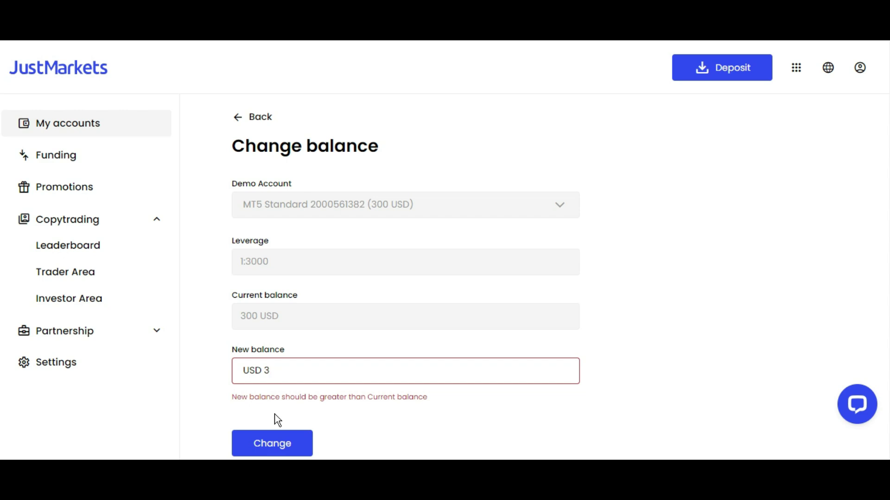
{"action": "type", "text": "50"}
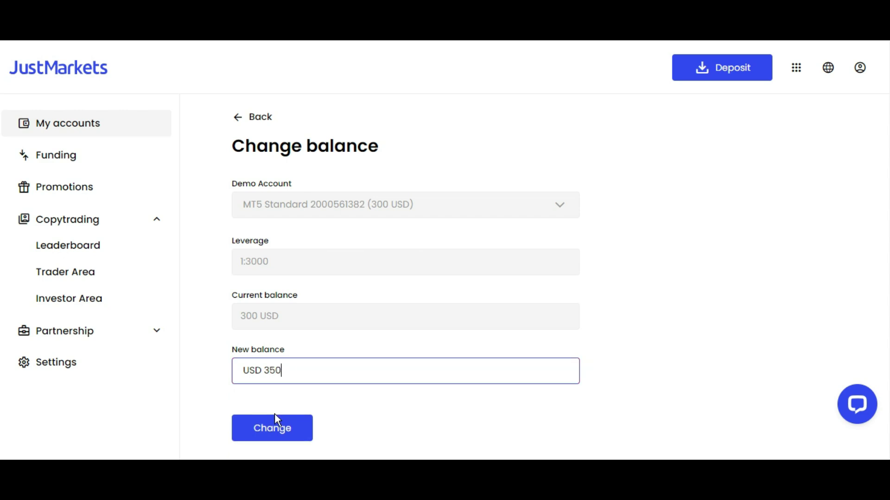
{"action": "left_click", "coordinate": [278, 427]}
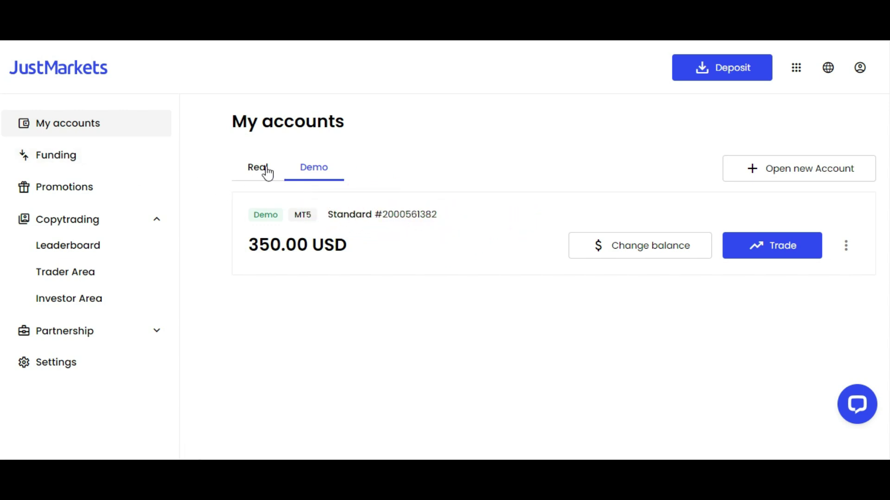
- Go to Funding and list the deposit methods: Bank card, Tether, USD Coin, Bitcoin, Ethereum
{"action": "left_click", "coordinate": [59, 157]}
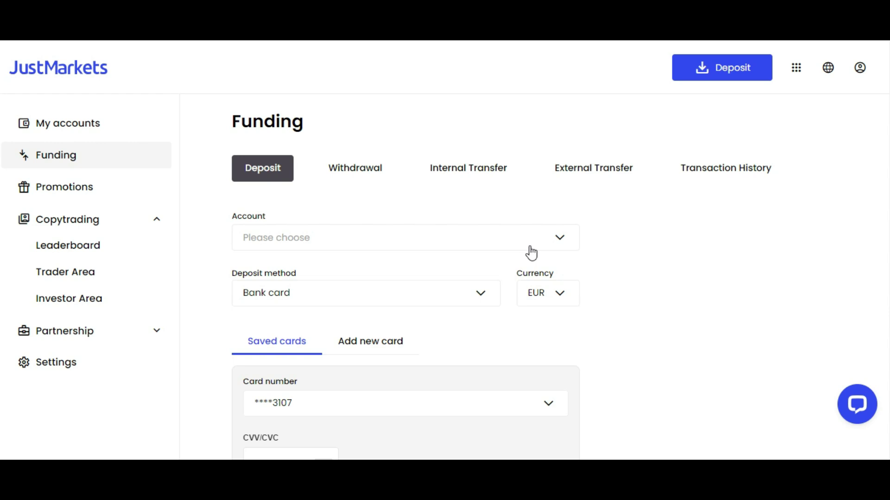
{"action": "left_click", "coordinate": [479, 299]}
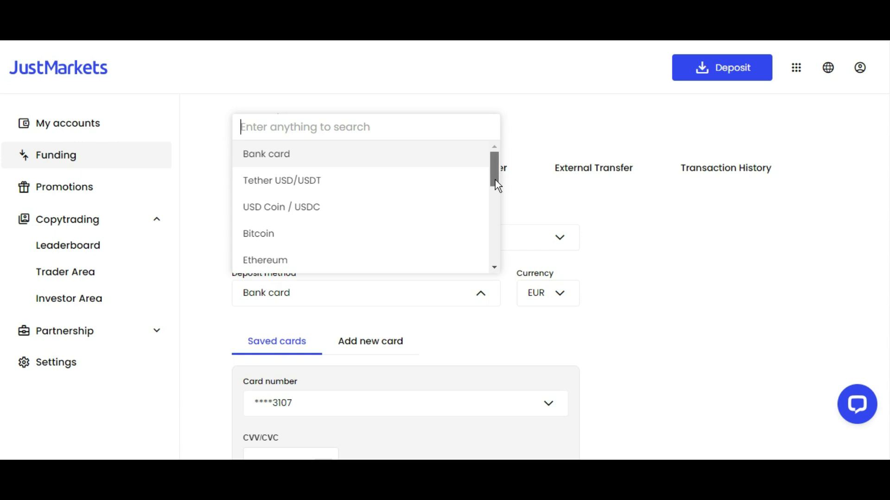
- Scroll the deposit methods to reveal Perfect Money, AirTM, Prime Focus and OnlineNaira
{"action": "scroll", "coordinate": [497, 195], "scroll_direction": "down", "scroll_amount": 3}
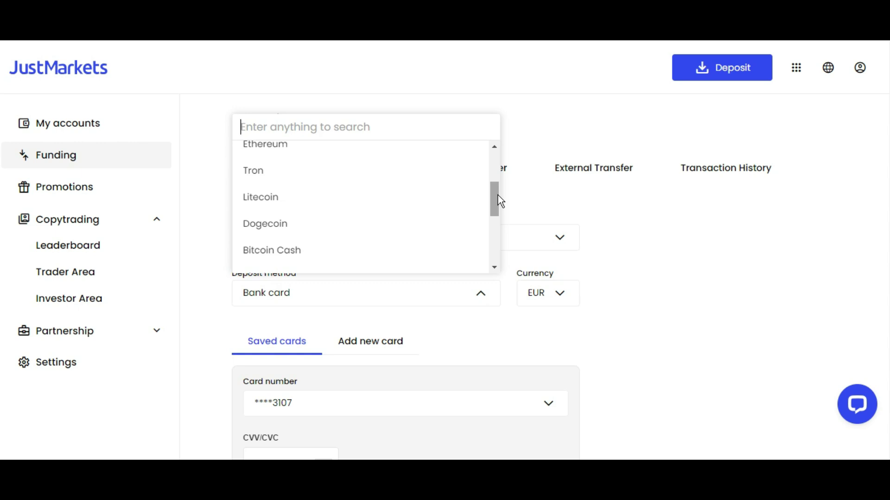
{"action": "scroll", "coordinate": [500, 230], "scroll_direction": "down", "scroll_amount": 3}
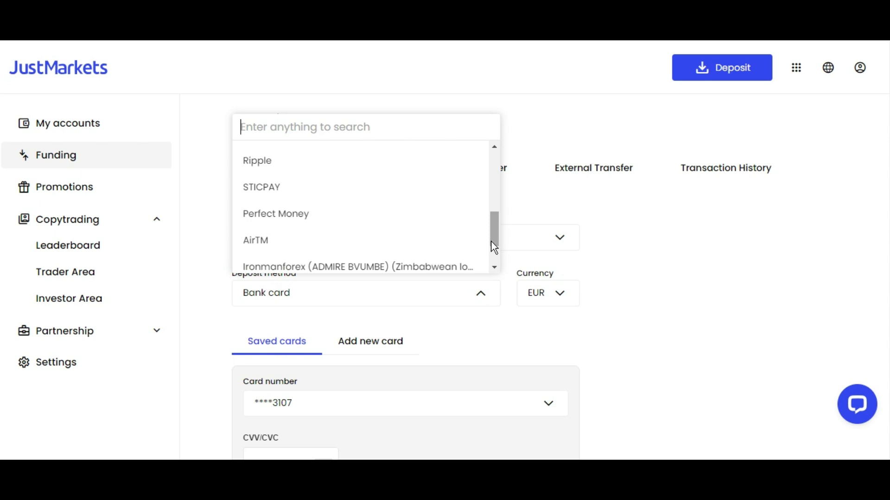
{"action": "scroll", "coordinate": [499, 251], "scroll_direction": "down", "scroll_amount": 2}
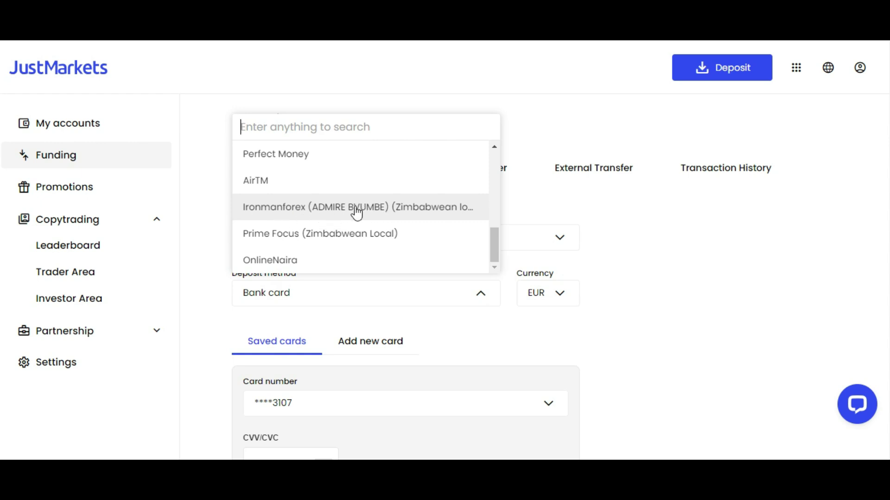
- Visit Promotions, then show the Copytrading Leaderboard ranked by Most popular over All time
{"action": "left_click", "coordinate": [84, 199]}
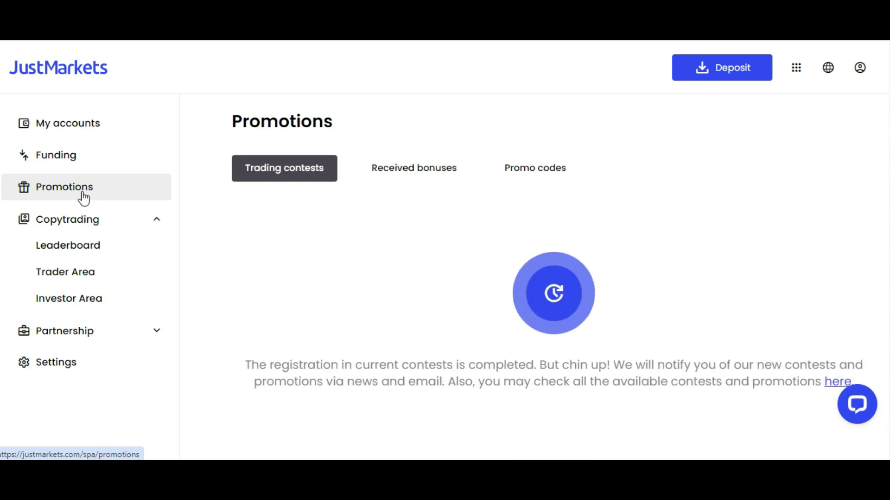
{"action": "left_click", "coordinate": [94, 222]}
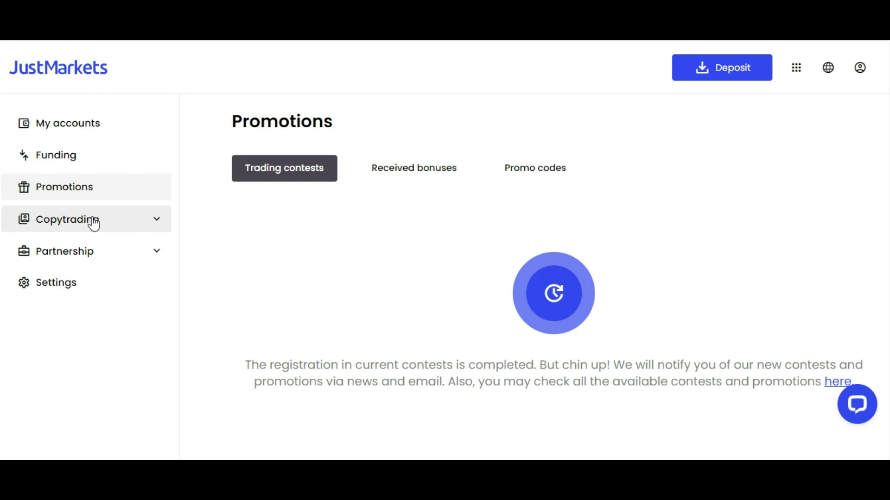
{"action": "left_click", "coordinate": [93, 223]}
{"action": "left_click", "coordinate": [89, 251]}
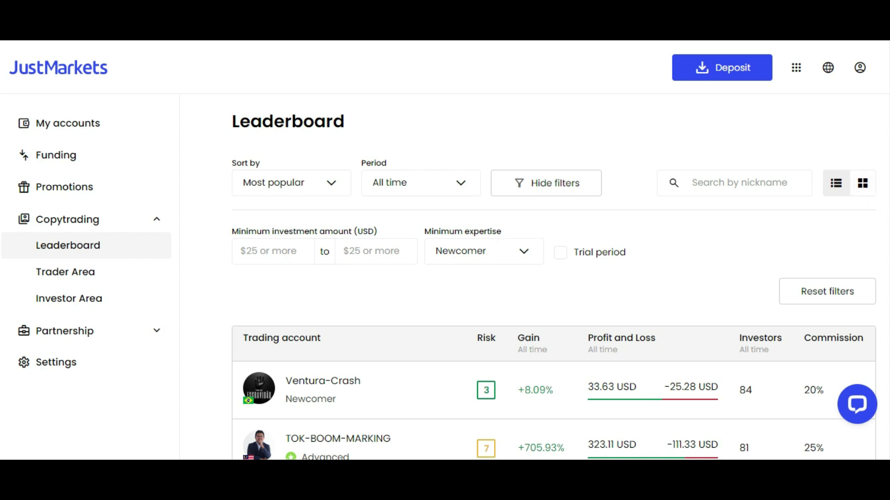
- Browse the leaderboard, then bring up the apps menu listing the other JustMarkets sites
{"action": "scroll", "coordinate": [554, 287], "scroll_direction": "down", "scroll_amount": 5}
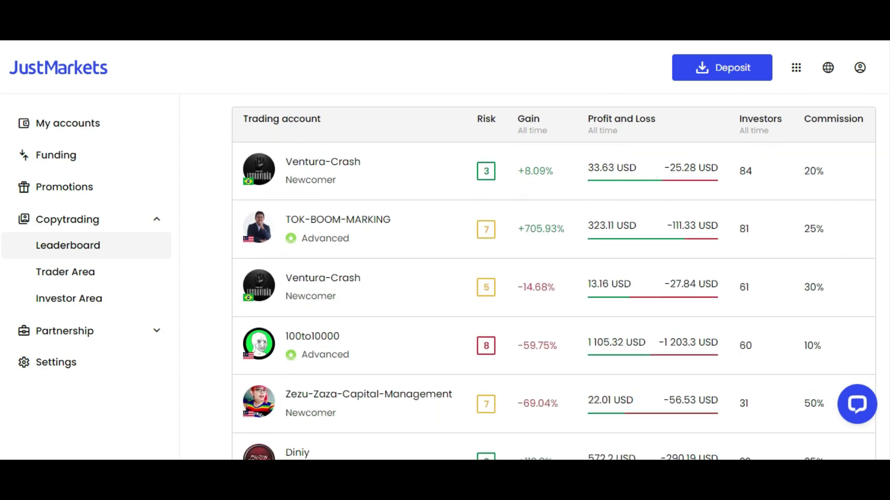
{"action": "scroll", "coordinate": [554, 273], "scroll_direction": "down", "scroll_amount": 4}
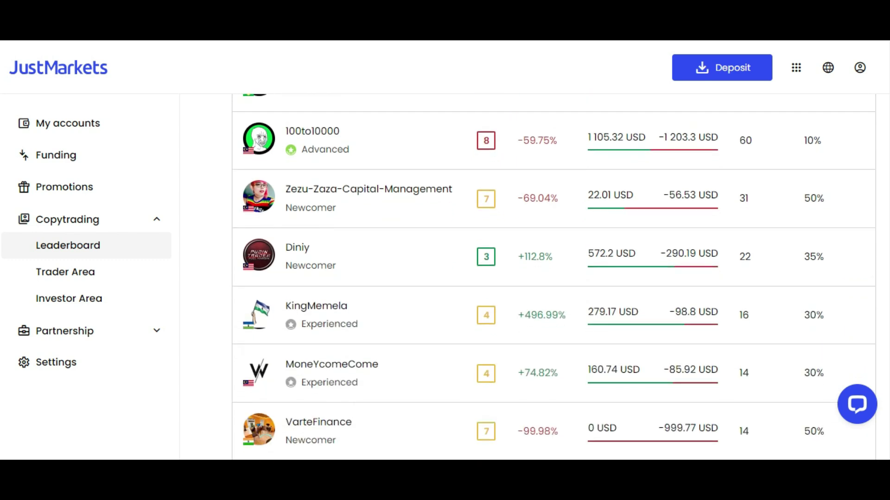
{"action": "scroll", "coordinate": [887, 215], "scroll_direction": "up", "scroll_amount": 5}
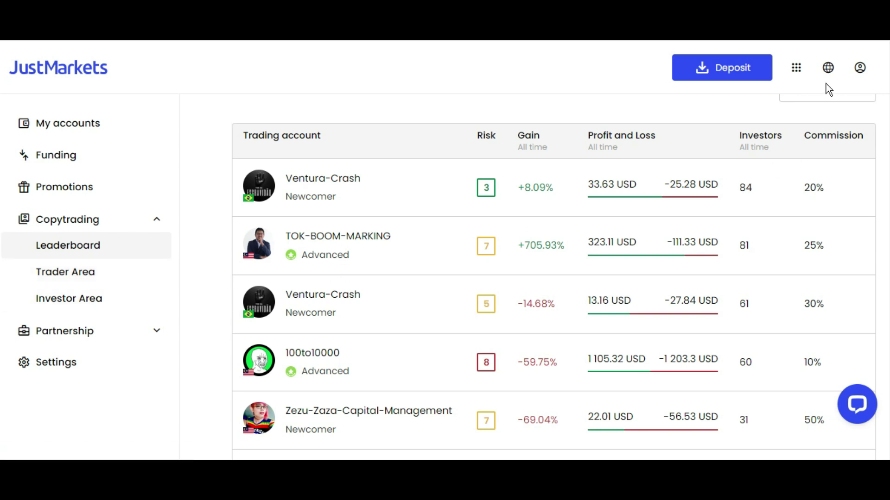
{"action": "left_click", "coordinate": [793, 74]}
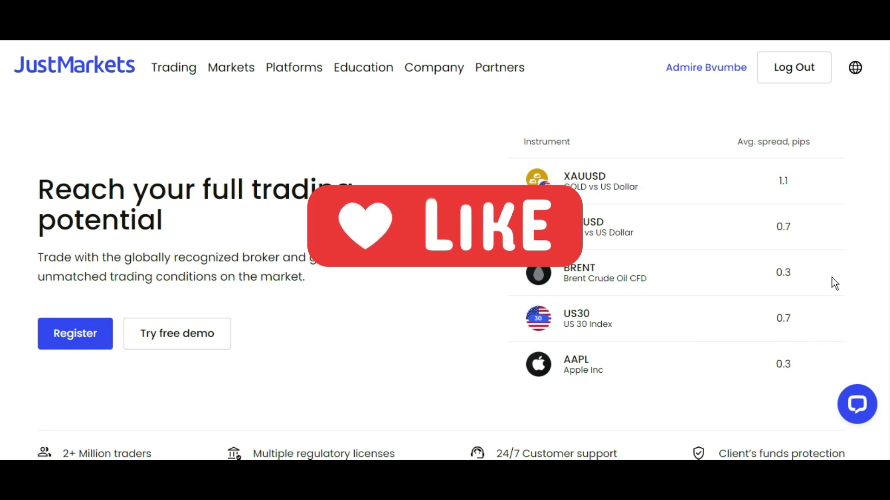
{"action": "scroll", "coordinate": [445, 250], "scroll_direction": "down", "scroll_amount": 4}
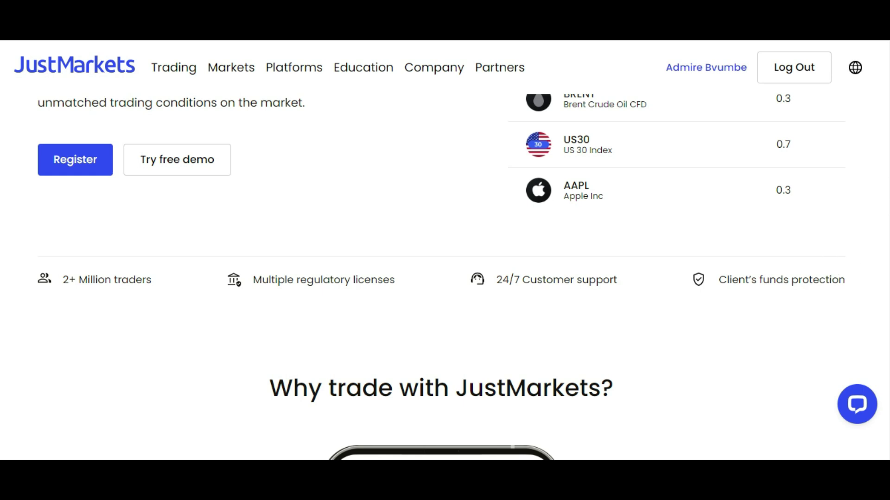
{"action": "scroll", "coordinate": [445, 279], "scroll_direction": "down", "scroll_amount": 10}
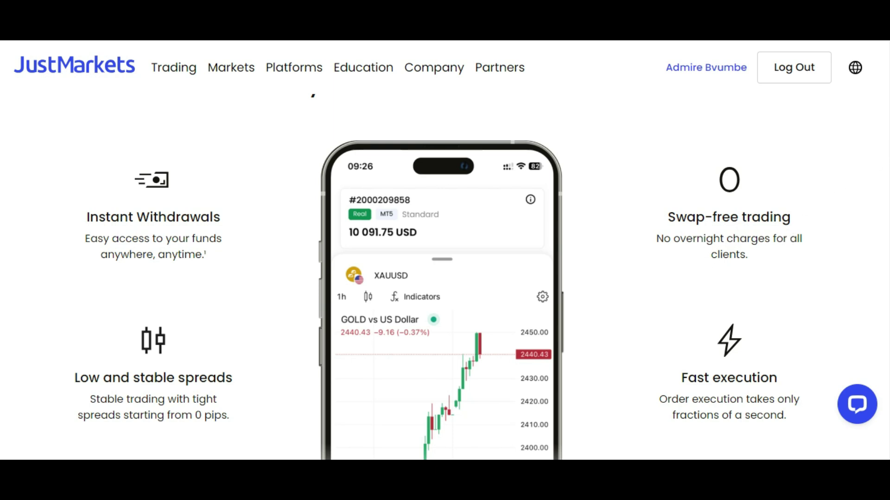
{"action": "scroll", "coordinate": [438, 276], "scroll_direction": "down", "scroll_amount": 3}
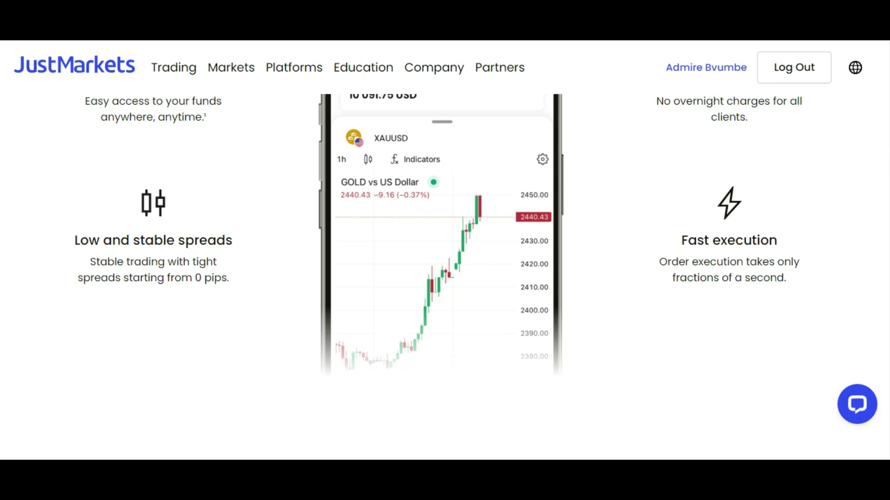
{"action": "scroll", "coordinate": [445, 250], "scroll_direction": "down", "scroll_amount": 4}
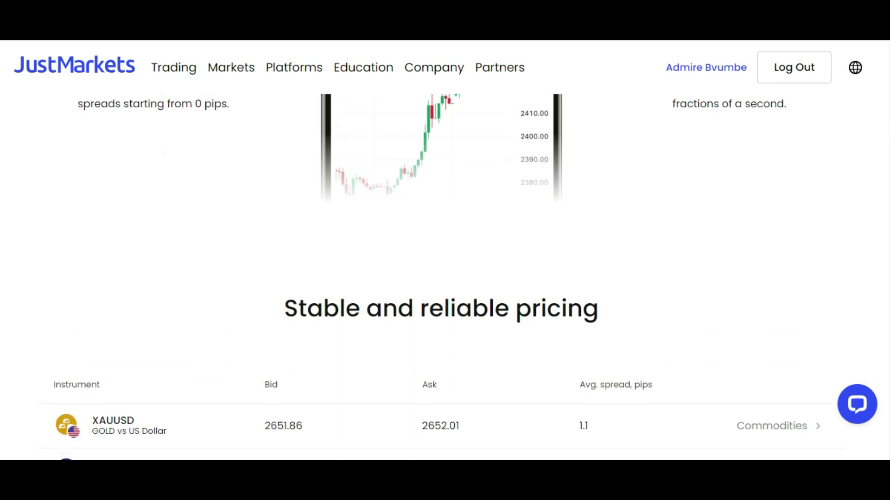
{"action": "scroll", "coordinate": [445, 276], "scroll_direction": "up", "scroll_amount": 1}
{"action": "scroll", "coordinate": [445, 277], "scroll_direction": "down", "scroll_amount": 4}
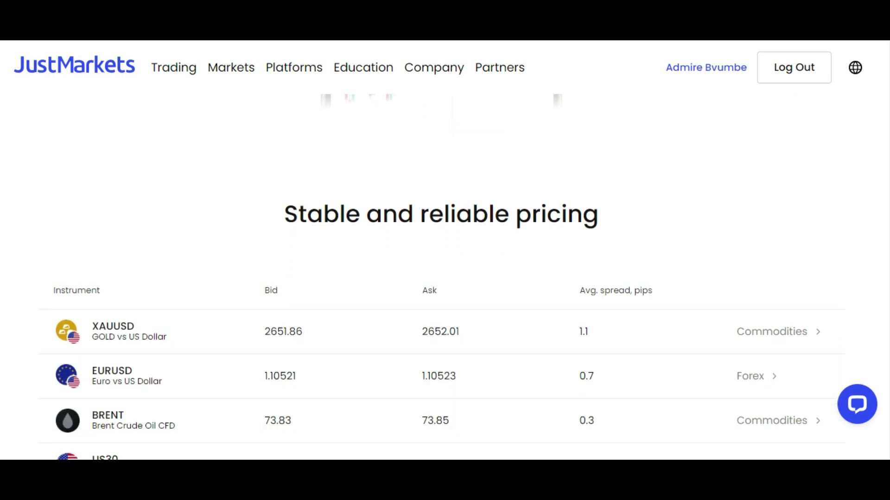
{"action": "scroll", "coordinate": [445, 277], "scroll_direction": "down", "scroll_amount": 2}
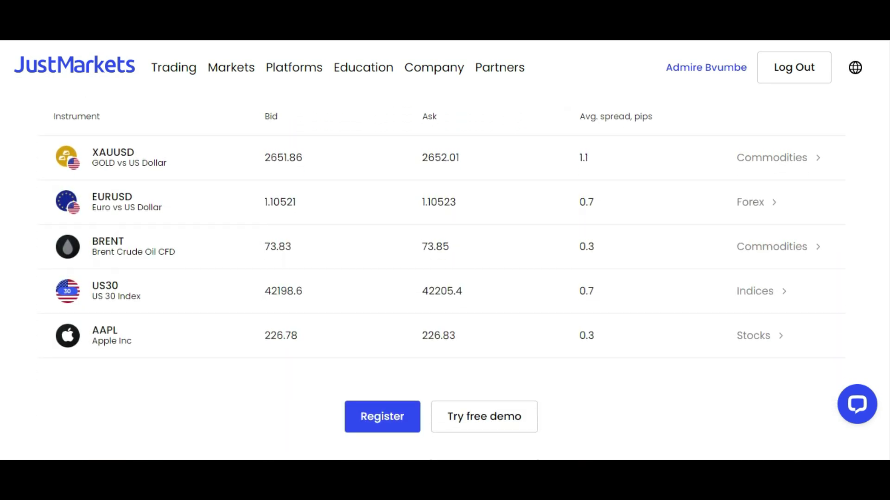
{"action": "scroll", "coordinate": [887, 115], "scroll_direction": "up", "scroll_amount": 13}
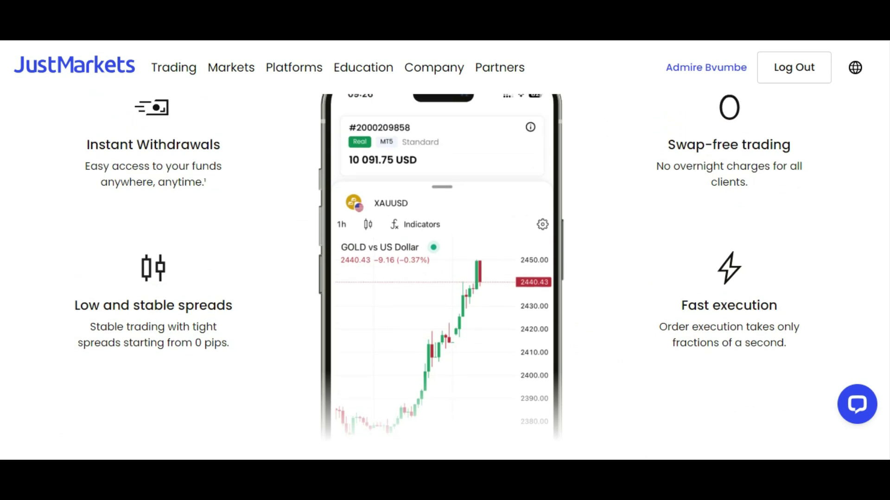
{"action": "scroll", "coordinate": [887, 114], "scroll_direction": "up", "scroll_amount": 6}
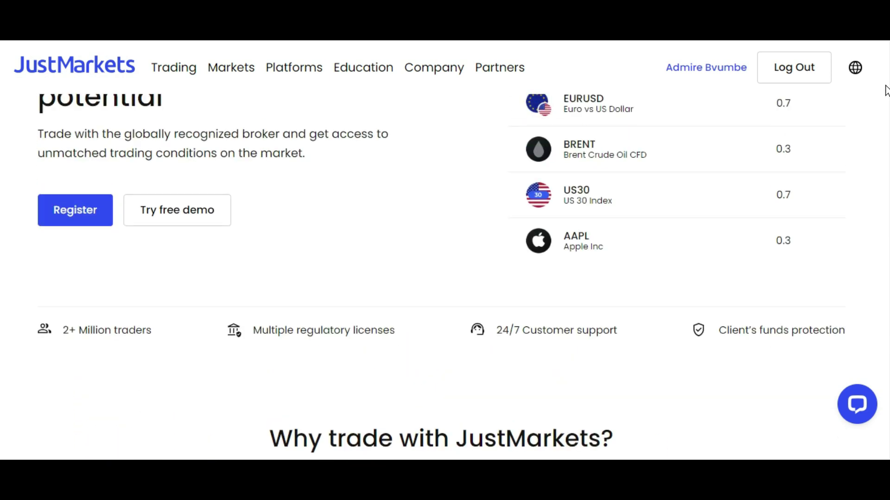
{"action": "scroll", "coordinate": [886, 91], "scroll_direction": "up", "scroll_amount": 3}
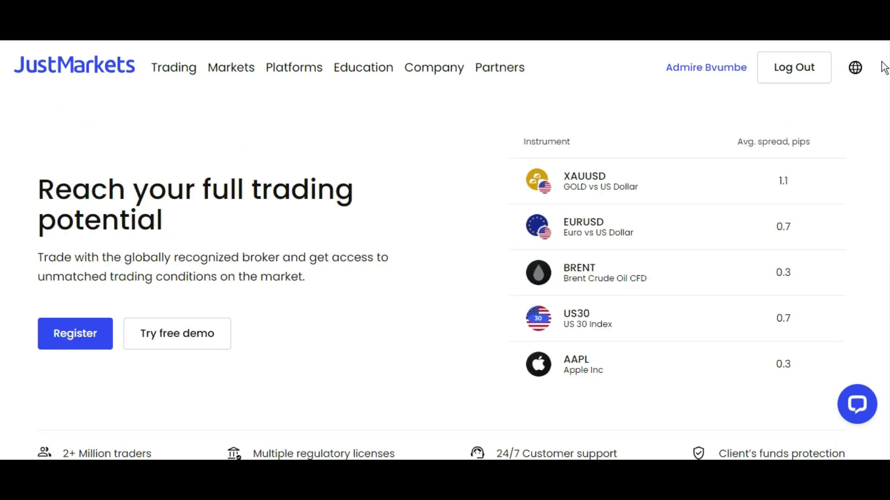